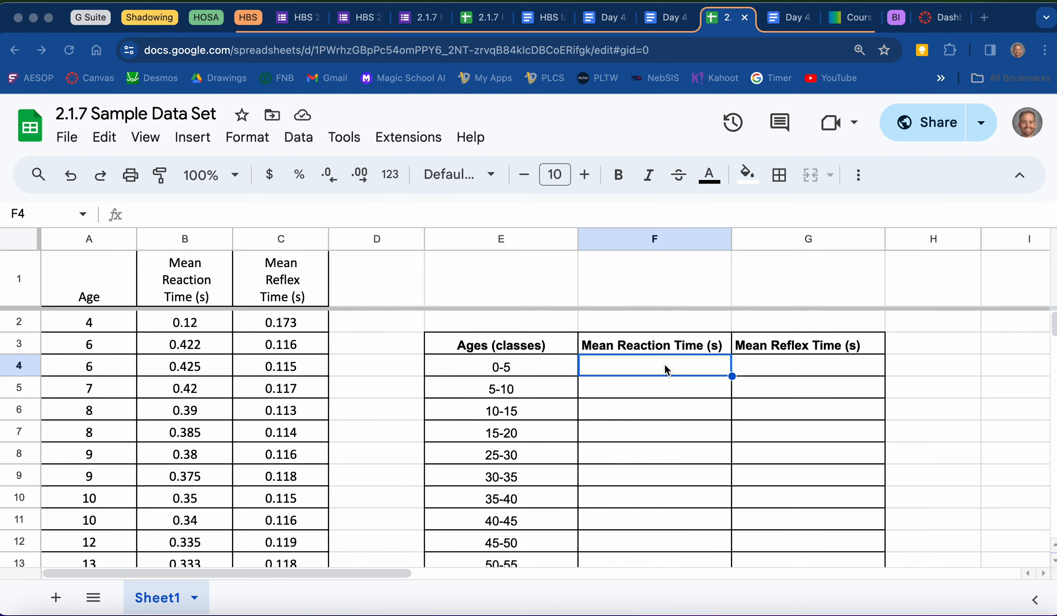
- Enter the formula =average(B2) in F4 for the 0-5 class's mean reaction time and reject the suggested autofill
{"action": "left_click", "coordinate": [538, 367]}
{"action": "left_click", "coordinate": [636, 371]}
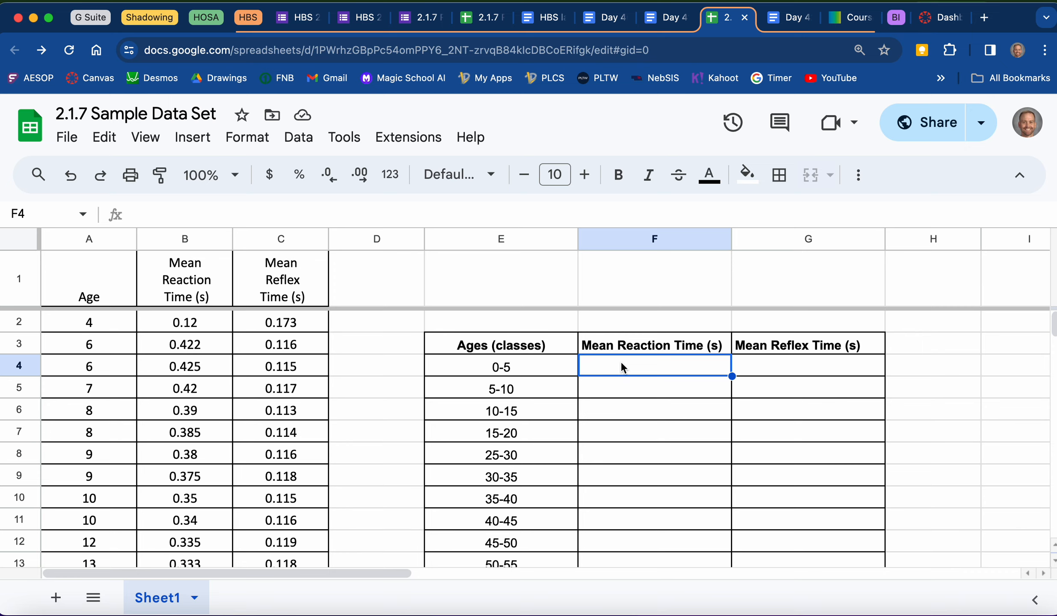
{"action": "type", "text": "="}
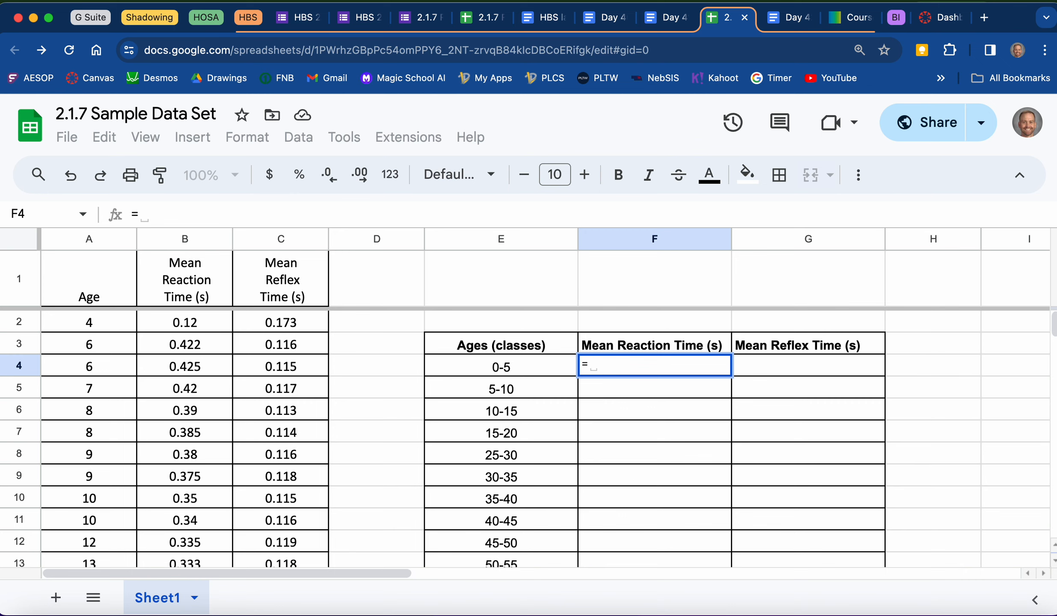
{"action": "type", "text": "average"}
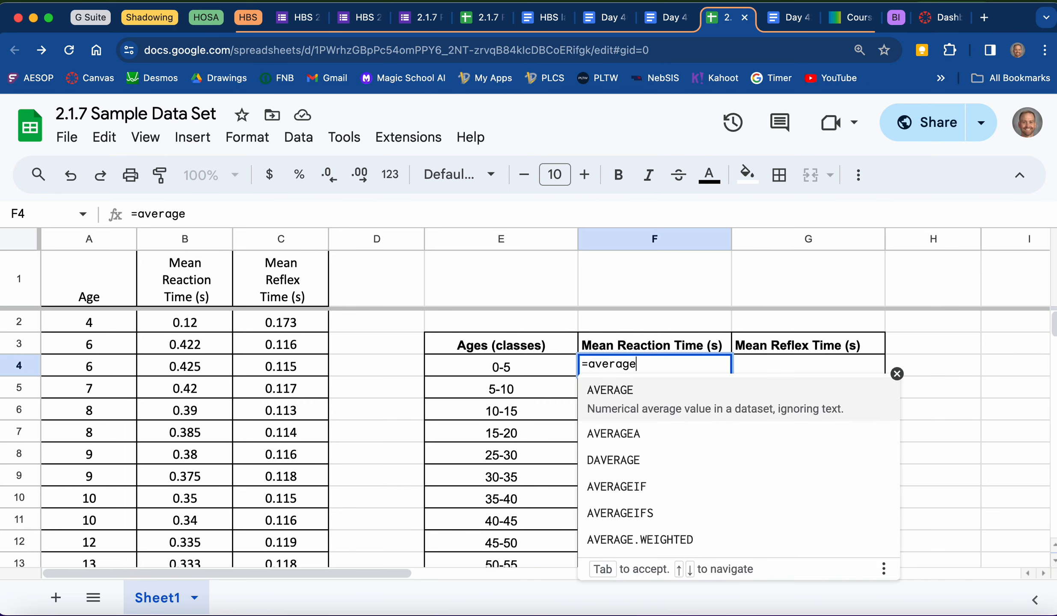
{"action": "type", "text": "("}
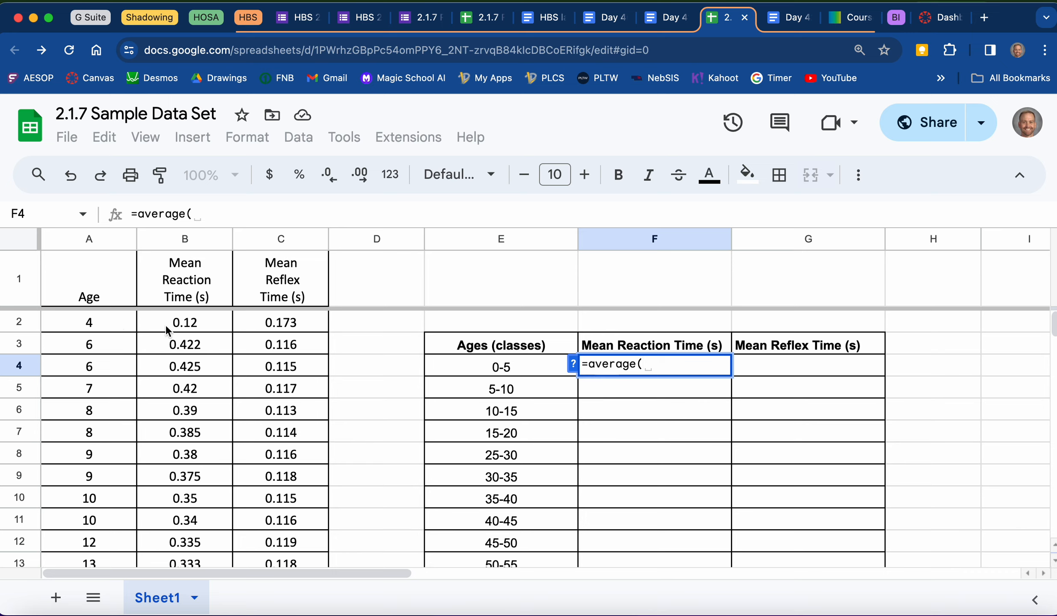
{"action": "left_click", "coordinate": [208, 326]}
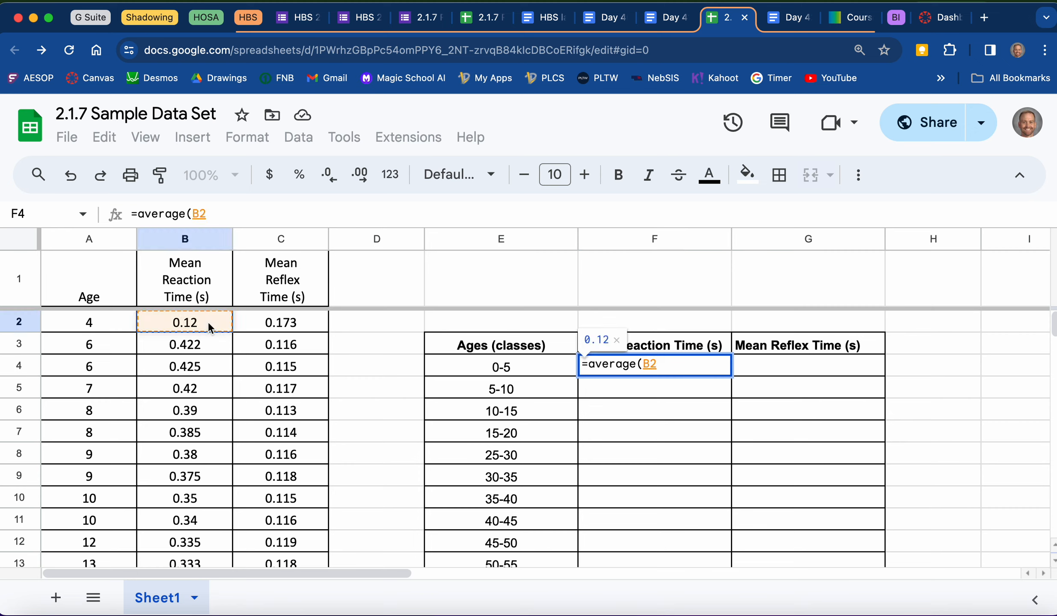
{"action": "type", "text": ")"}
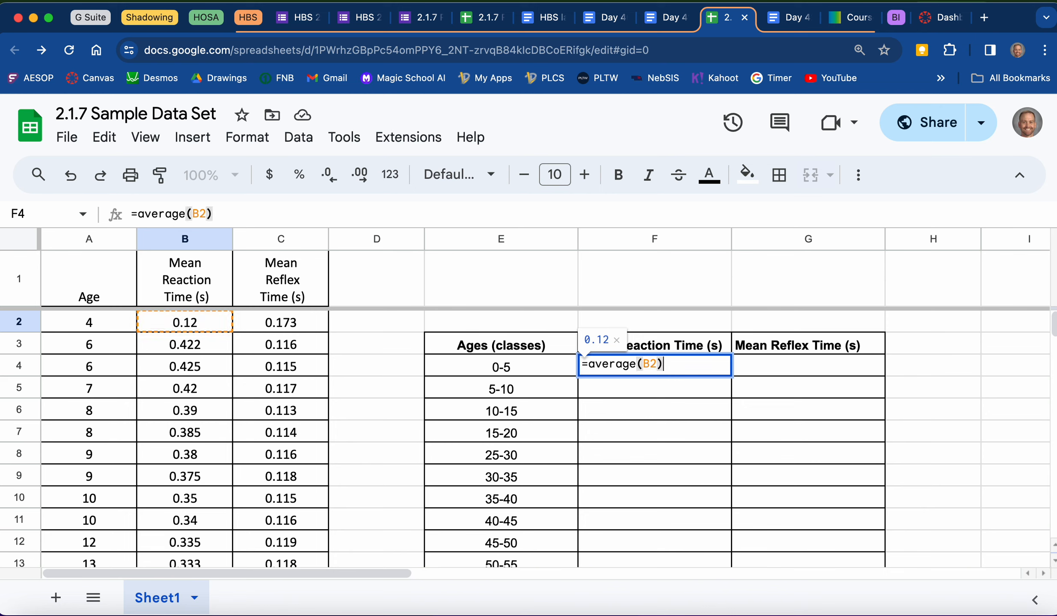
{"action": "key", "text": "Return"}
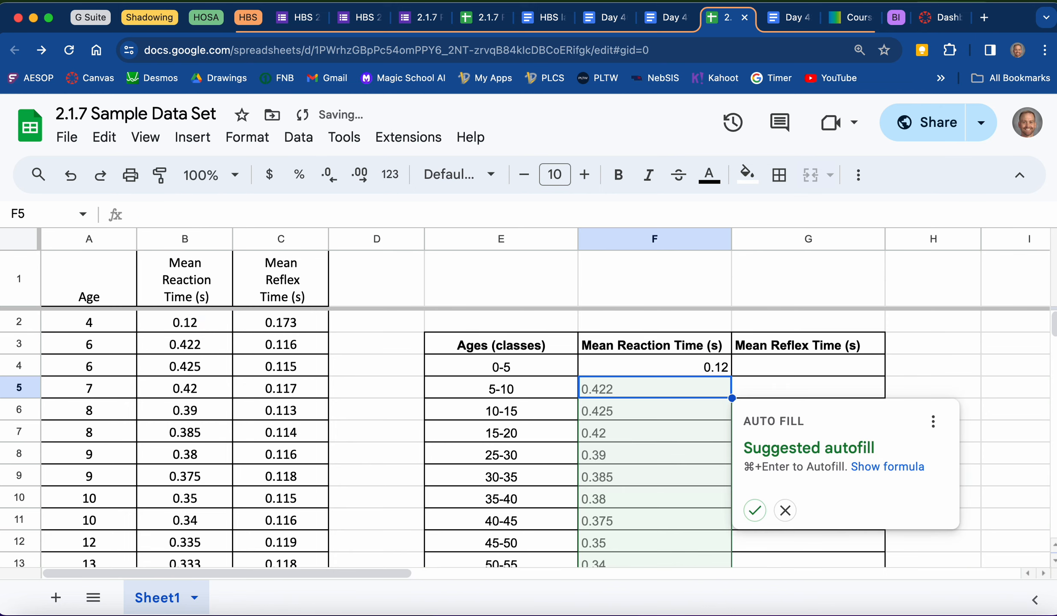
{"action": "left_click", "coordinate": [785, 510]}
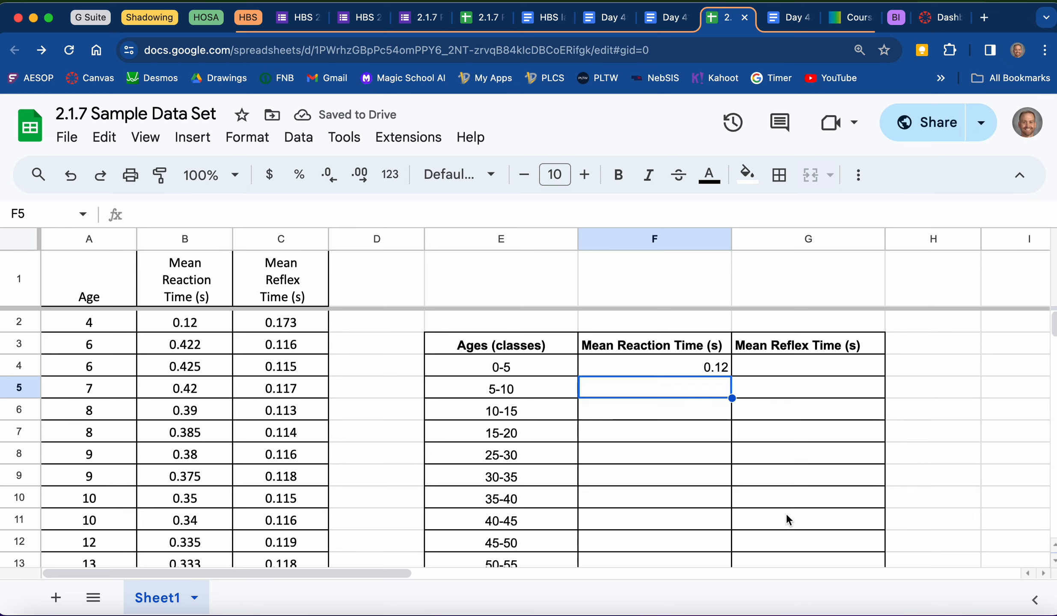
- Enter =average(C2) in G4 for the 0-5 class's mean reflex time and reject the suggested autofill
{"action": "left_click", "coordinate": [697, 368]}
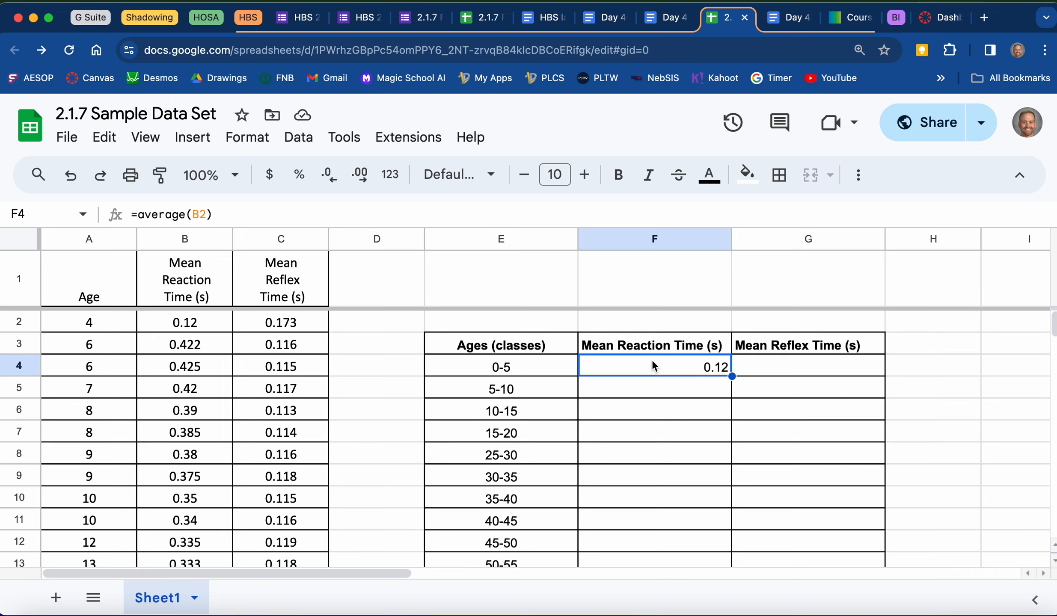
{"action": "left_click", "coordinate": [782, 368]}
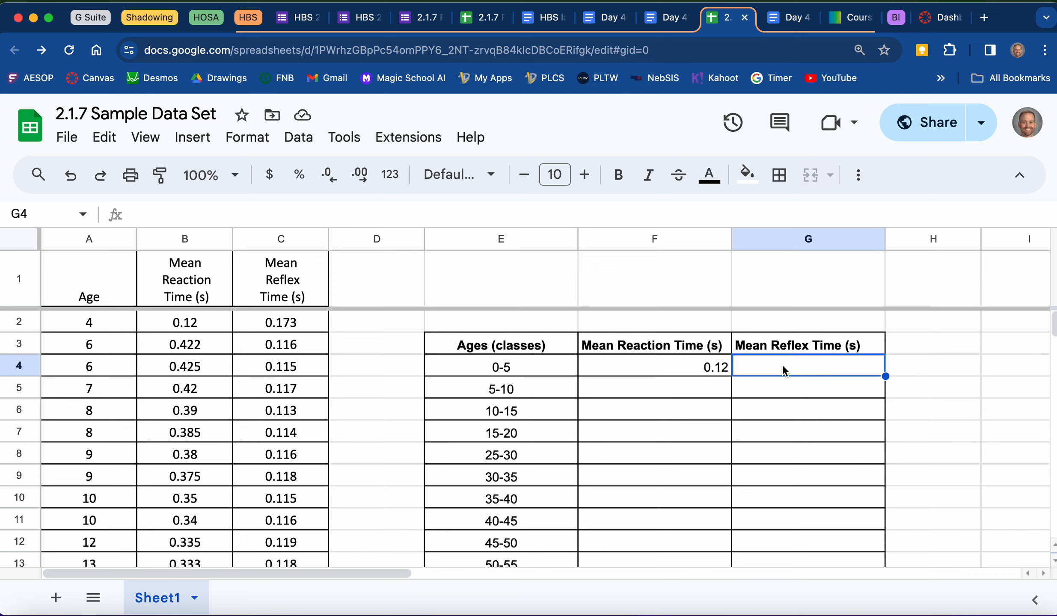
{"action": "type", "text": "="}
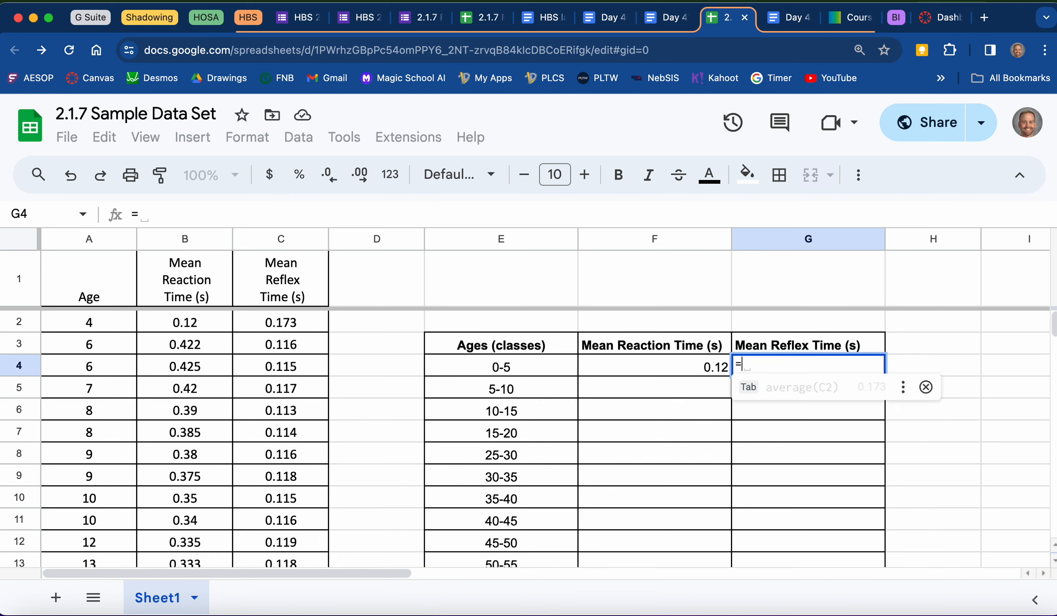
{"action": "type", "text": "average"}
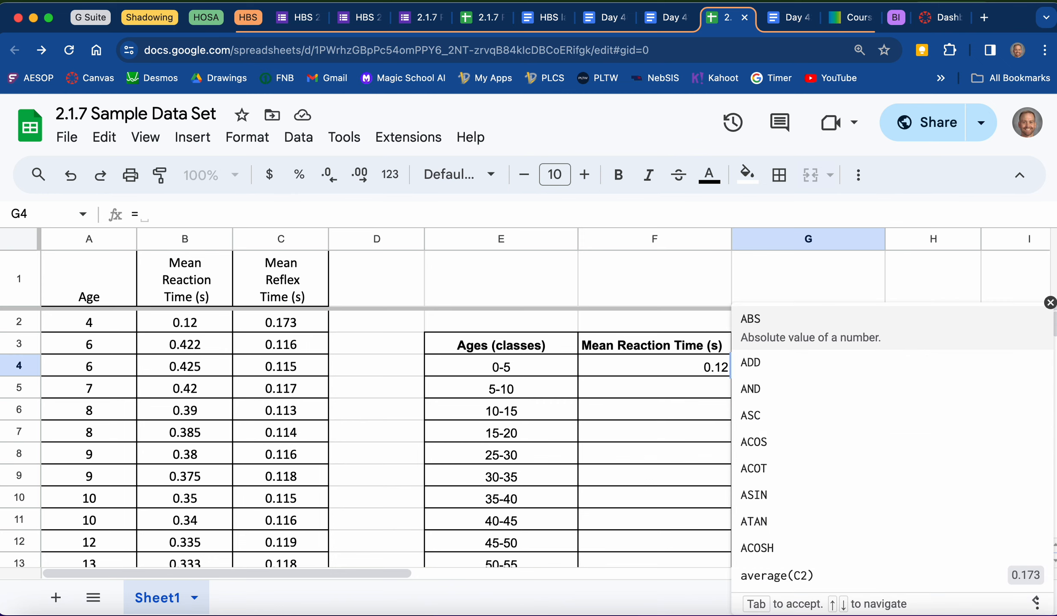
{"action": "type", "text": "("}
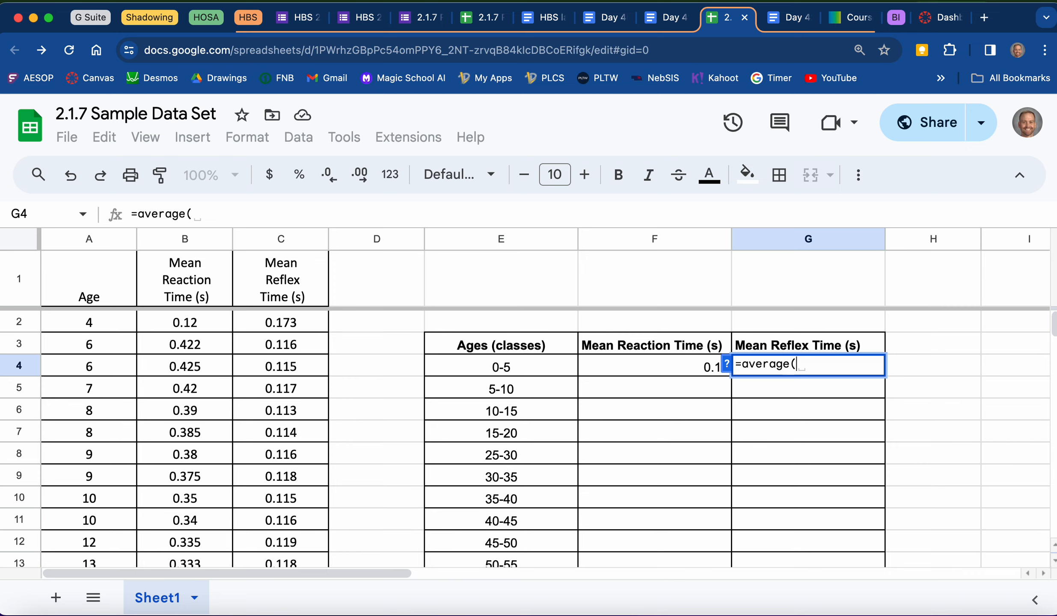
{"action": "left_click", "coordinate": [287, 329]}
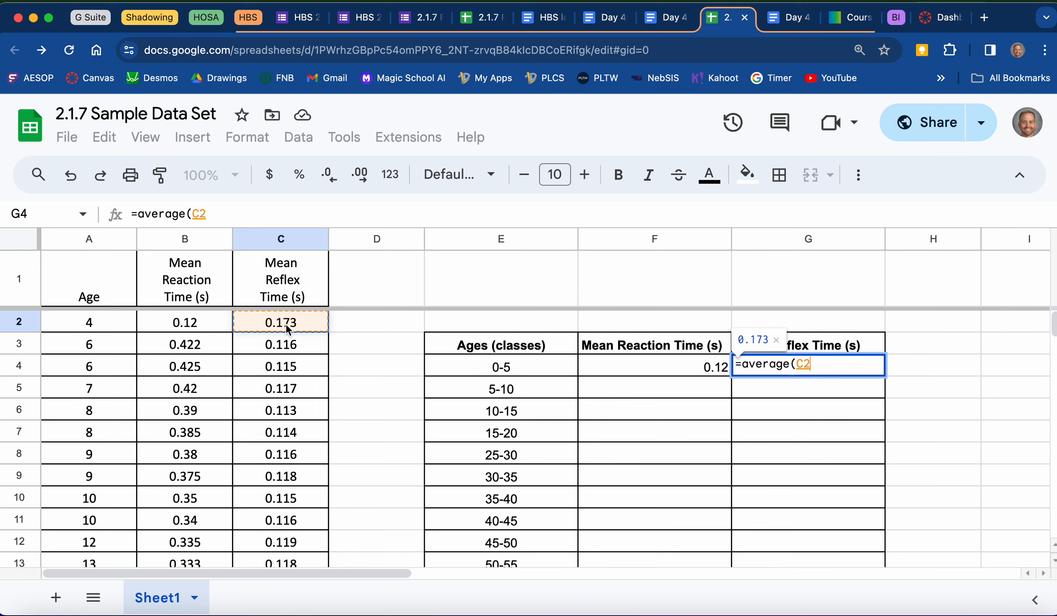
{"action": "type", "text": ")"}
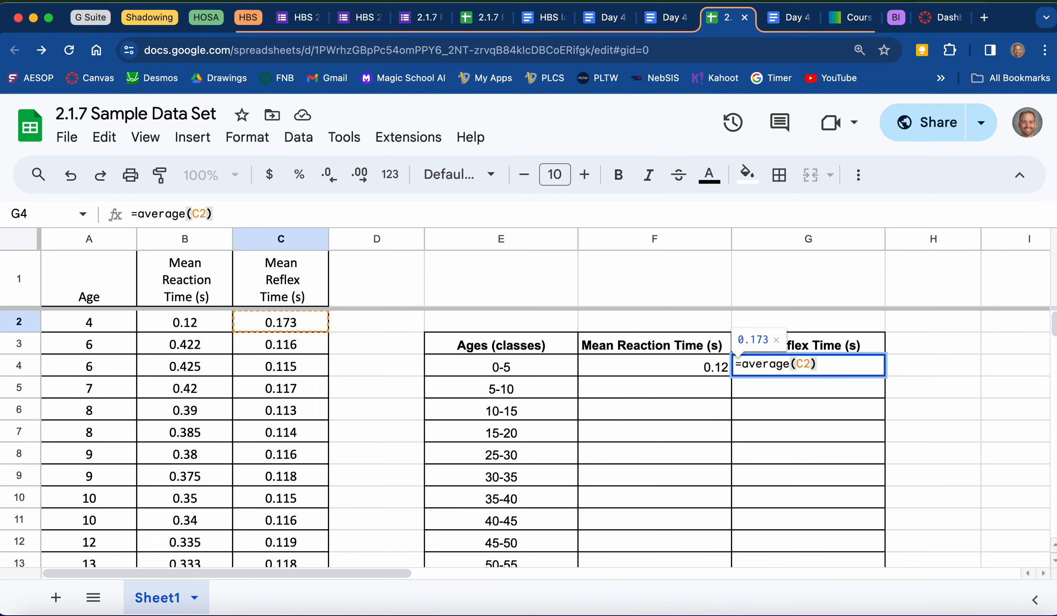
{"action": "key", "text": "Return"}
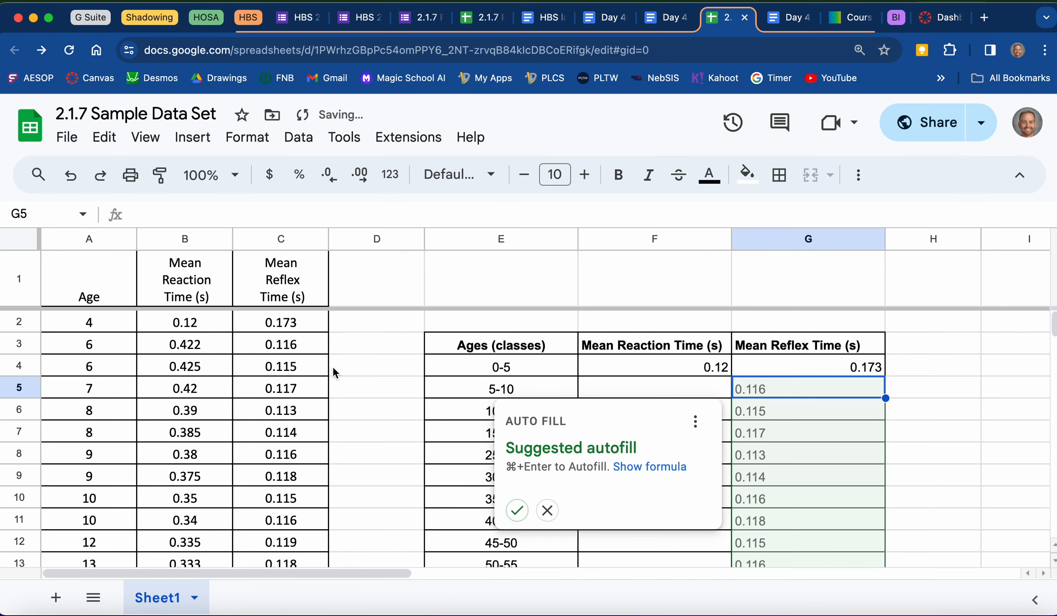
{"action": "left_click", "coordinate": [547, 510]}
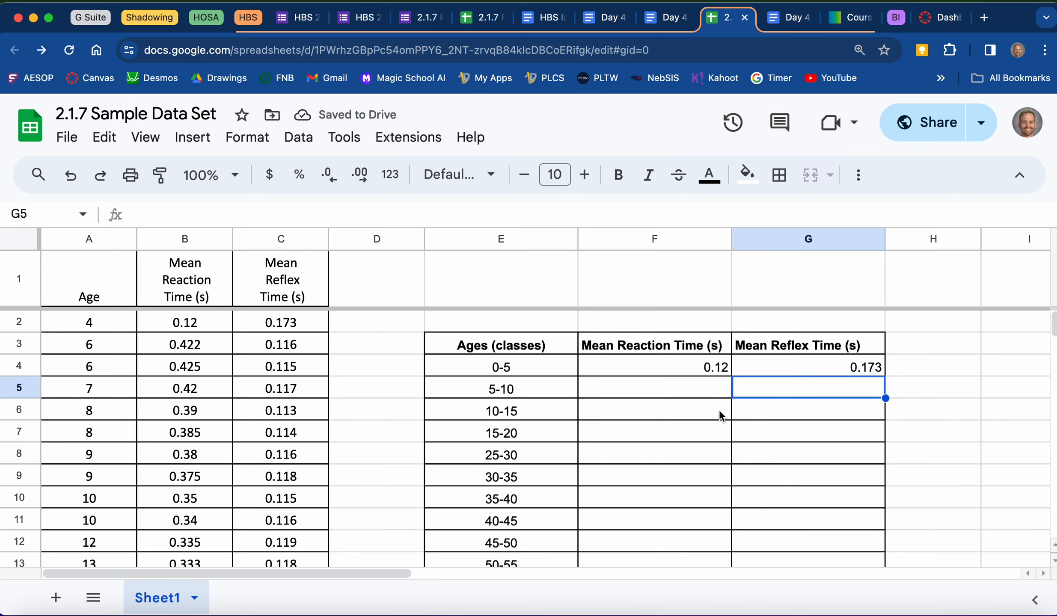
- Calculate the 5-10 class's mean reaction time in F5 with an average formula over B3:B9
{"action": "left_click", "coordinate": [715, 393]}
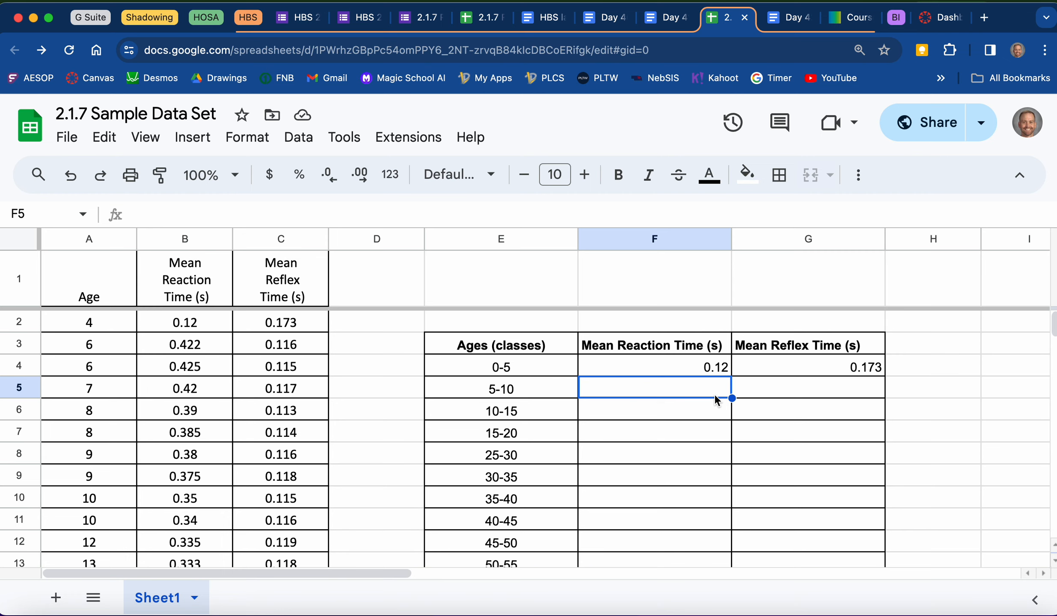
{"action": "type", "text": "="}
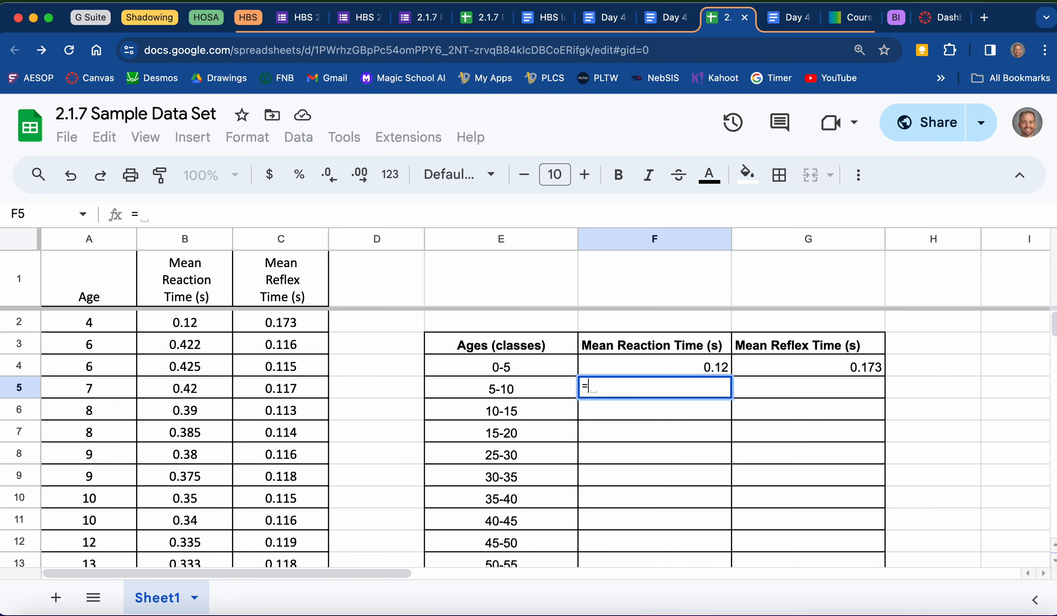
{"action": "type", "text": "average"}
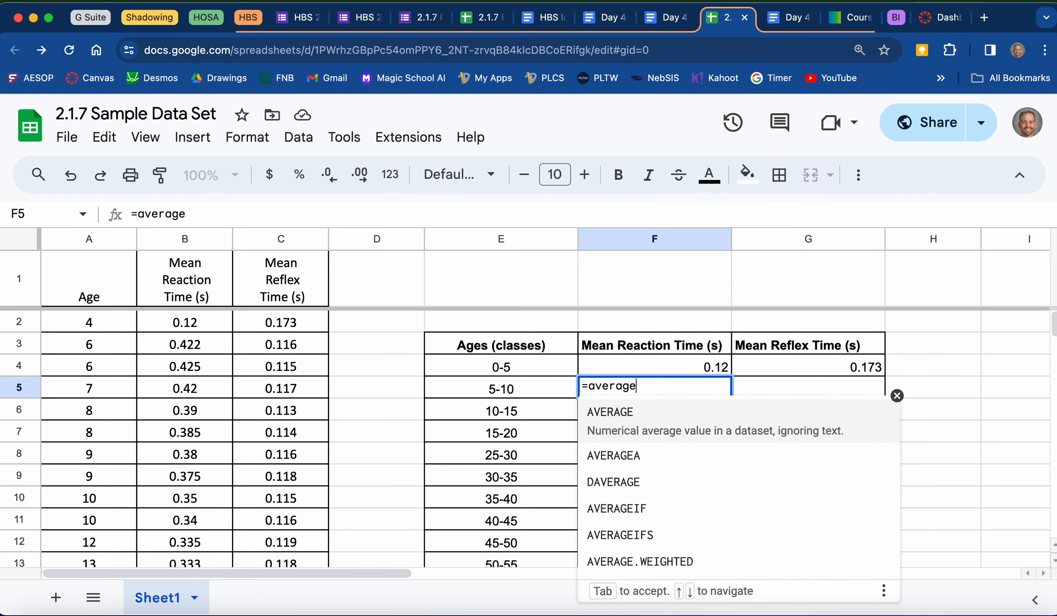
{"action": "type", "text": "("}
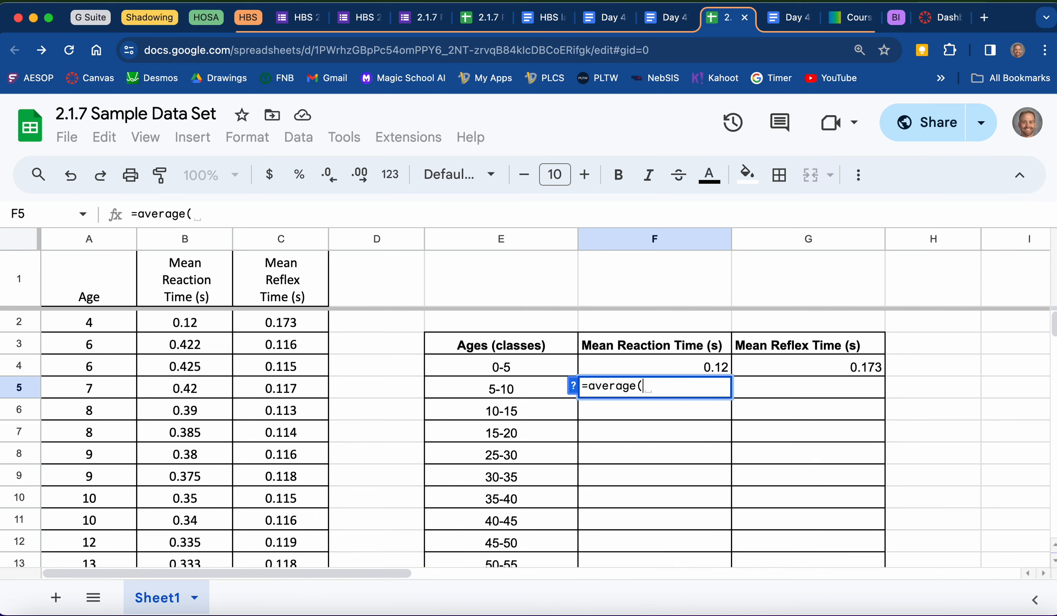
{"action": "left_click", "coordinate": [107, 348]}
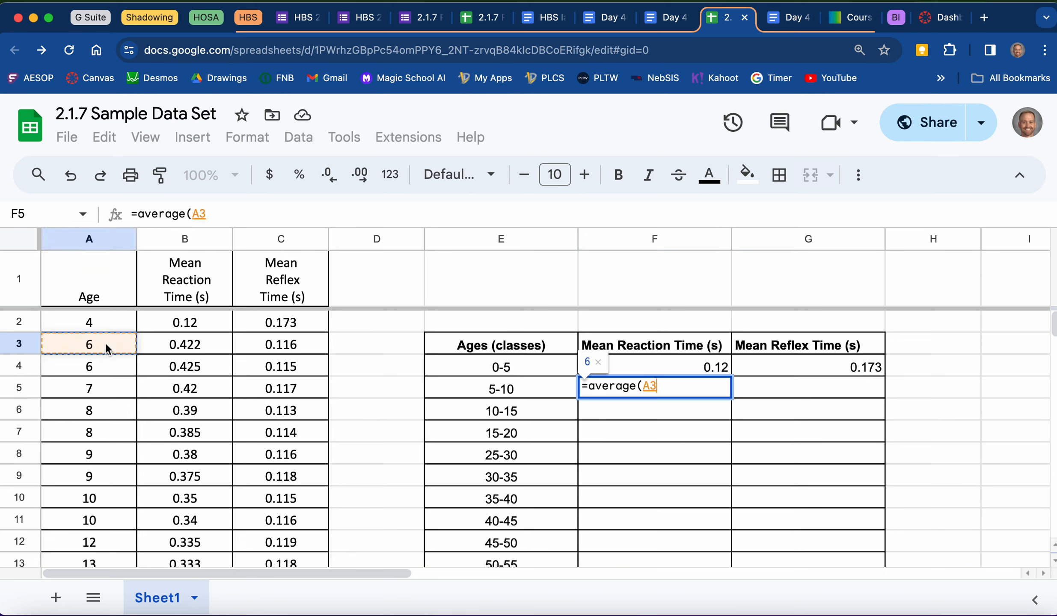
{"action": "left_click_drag", "start_coordinate": [108, 348], "coordinate": [110, 475]}
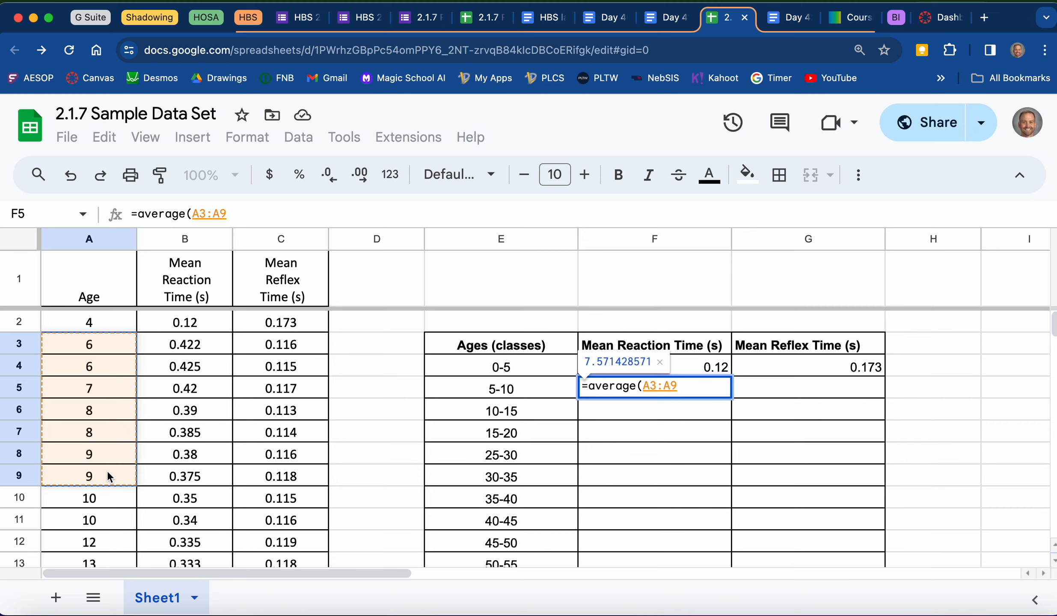
{"action": "left_click_drag", "start_coordinate": [210, 340], "coordinate": [207, 475]}
{"action": "type", "text": ")"}
{"action": "key", "text": "Return"}
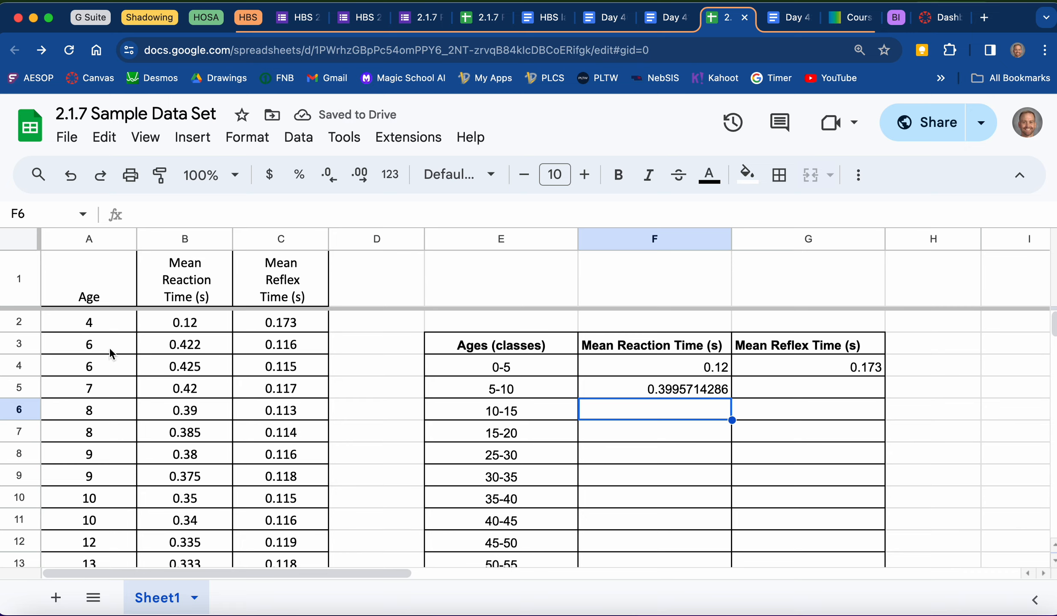
- Calculate the 5-10 class's mean reflex time in G5 with the formula =average(C3:C9)
{"action": "left_click", "coordinate": [780, 390]}
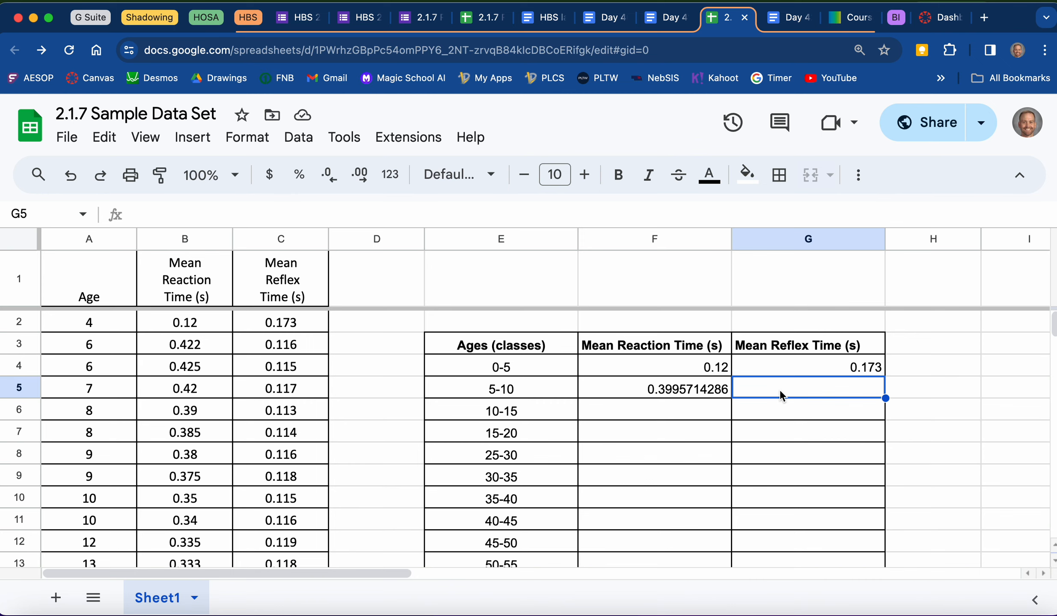
{"action": "type", "text": "=avera"}
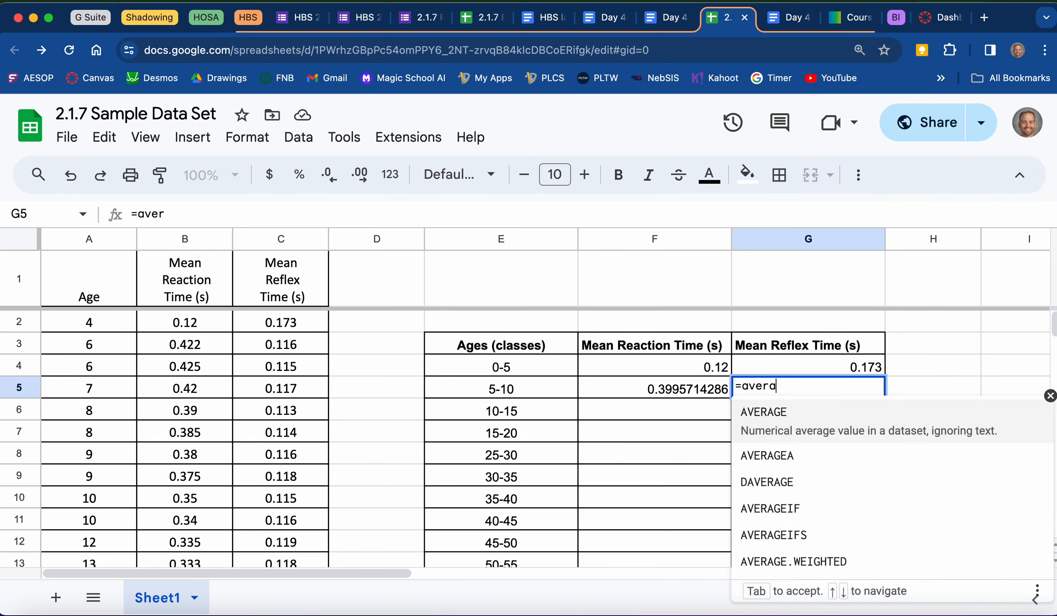
{"action": "type", "text": "ge("}
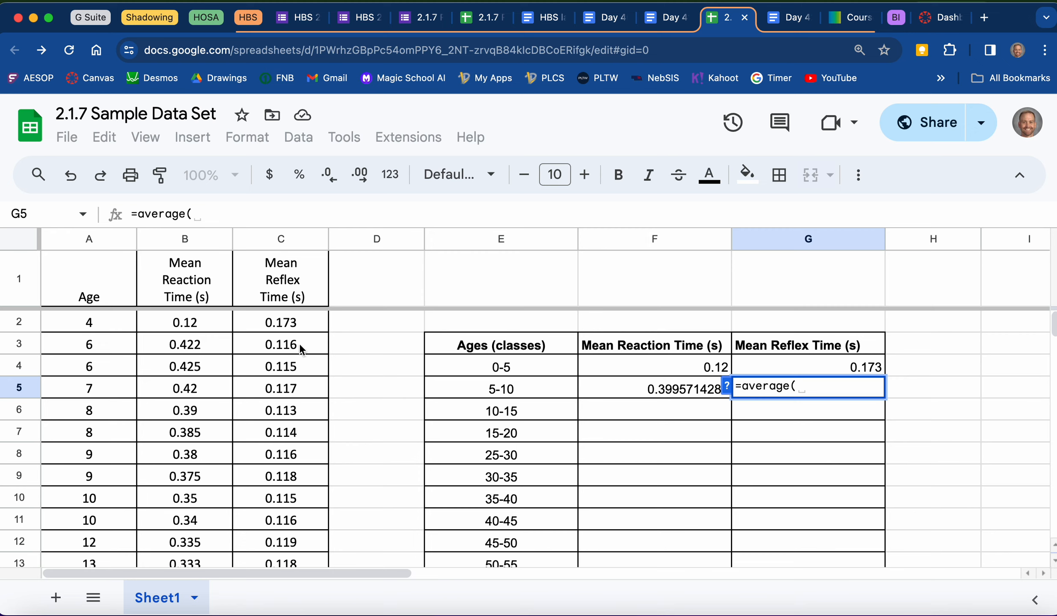
{"action": "left_click_drag", "start_coordinate": [299, 343], "coordinate": [300, 469]}
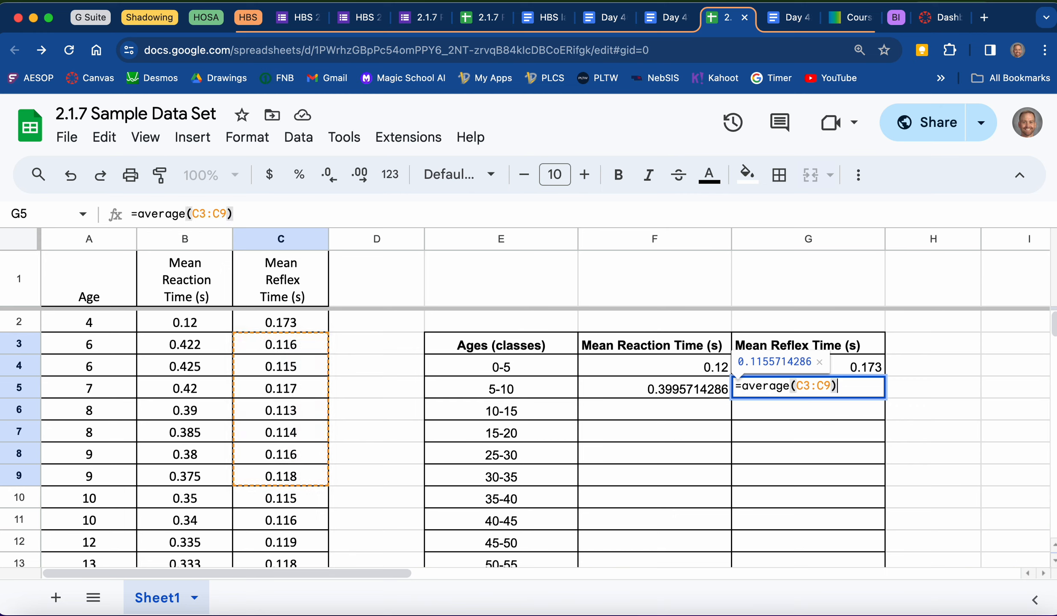
{"action": "key", "text": "Return"}
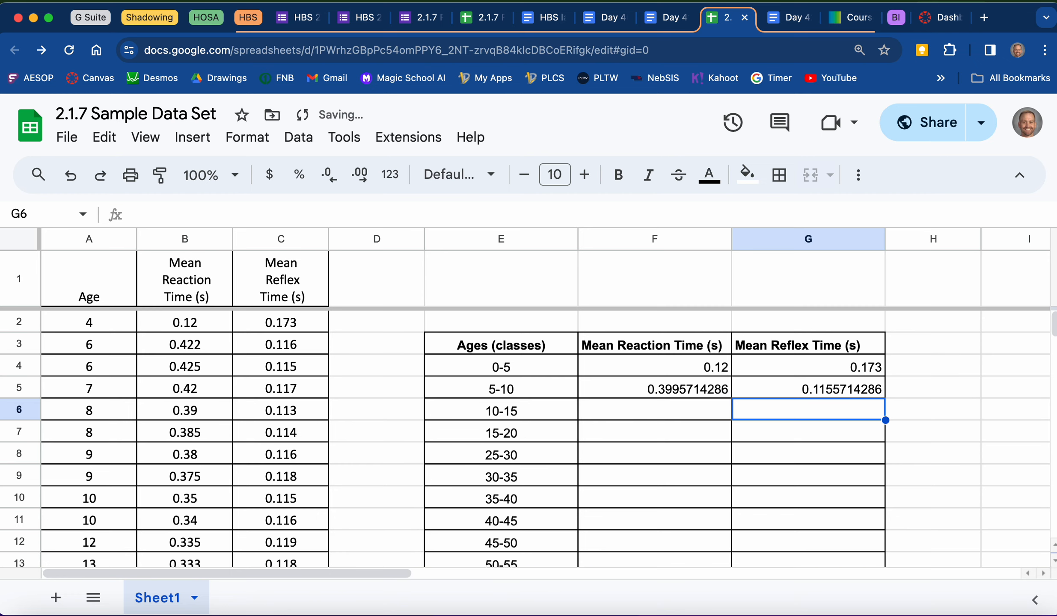
- Calculate the 10-15 class's mean reaction time in F6 with the formula =average(B10:B15)
{"action": "left_click", "coordinate": [644, 409]}
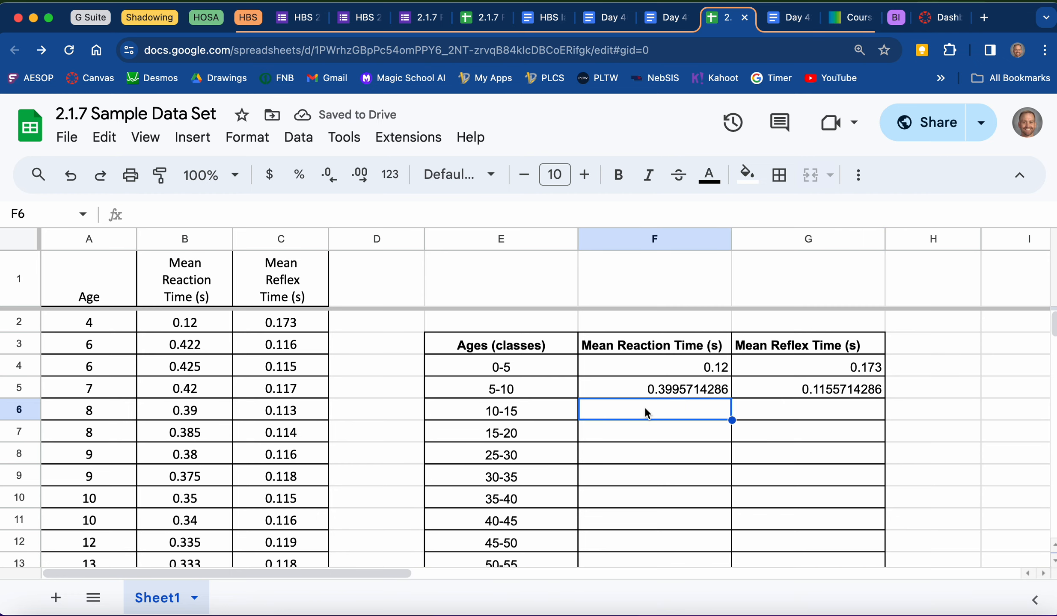
{"action": "type", "text": "=average"}
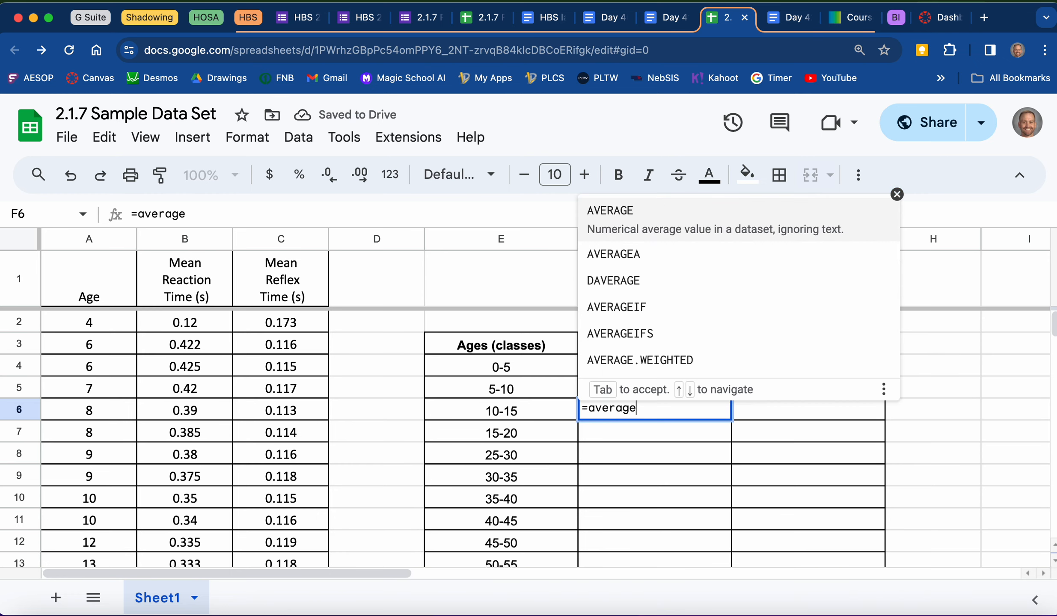
{"action": "type", "text": "("}
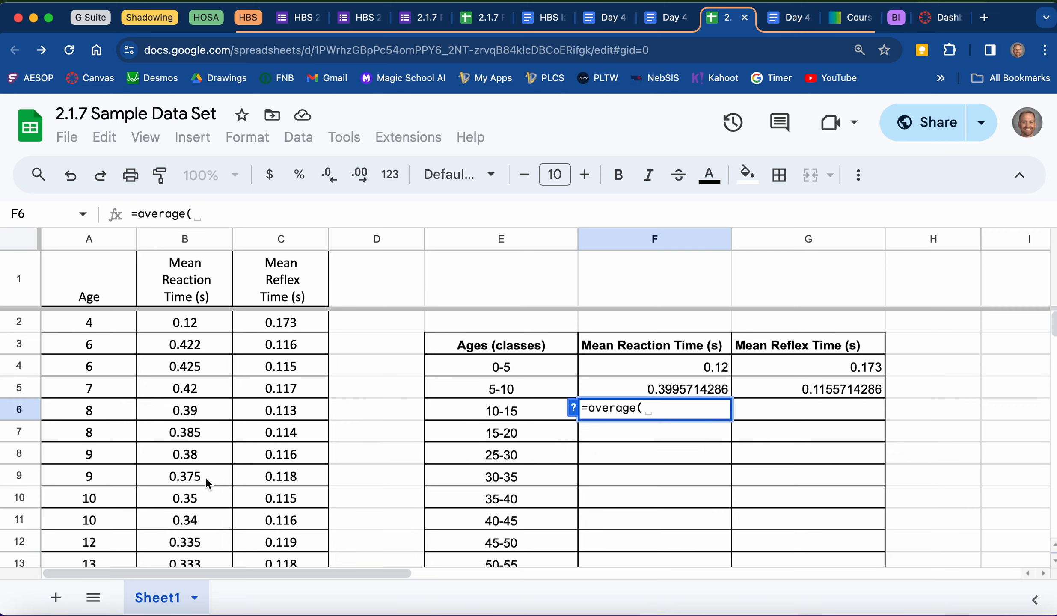
{"action": "scroll", "coordinate": [311, 452], "scroll_direction": "down", "scroll_amount": 4}
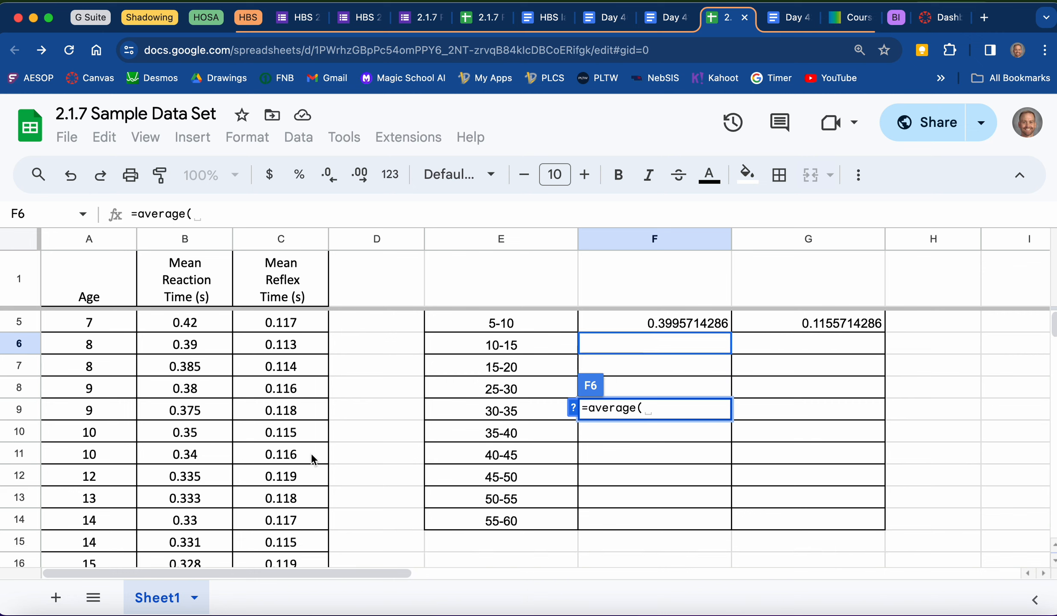
{"action": "left_click_drag", "start_coordinate": [198, 411], "coordinate": [189, 523]}
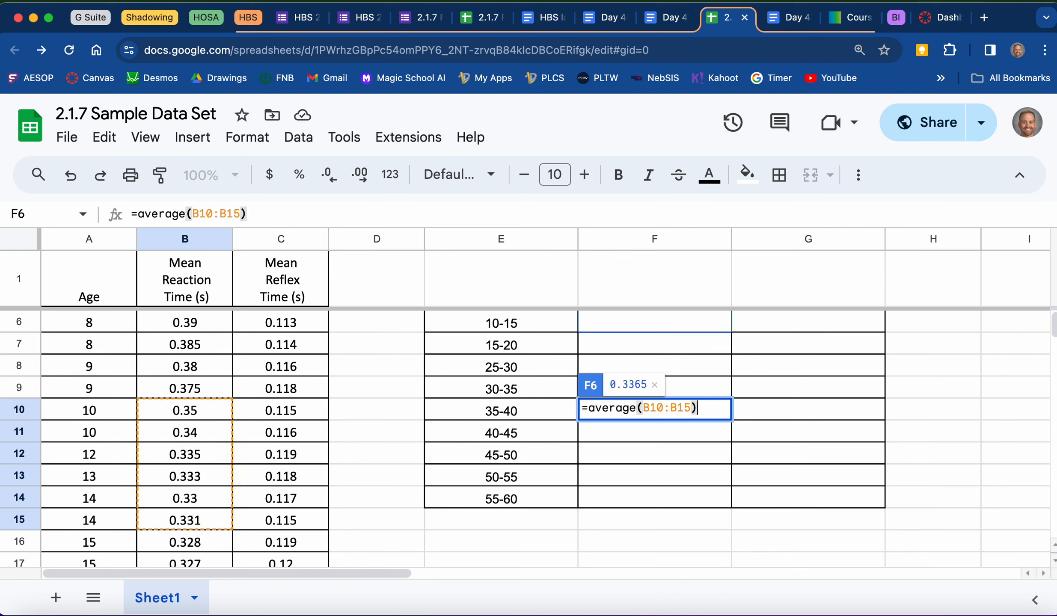
{"action": "key", "text": "Return"}
{"action": "scroll", "coordinate": [639, 463], "scroll_direction": "up", "scroll_amount": 2}
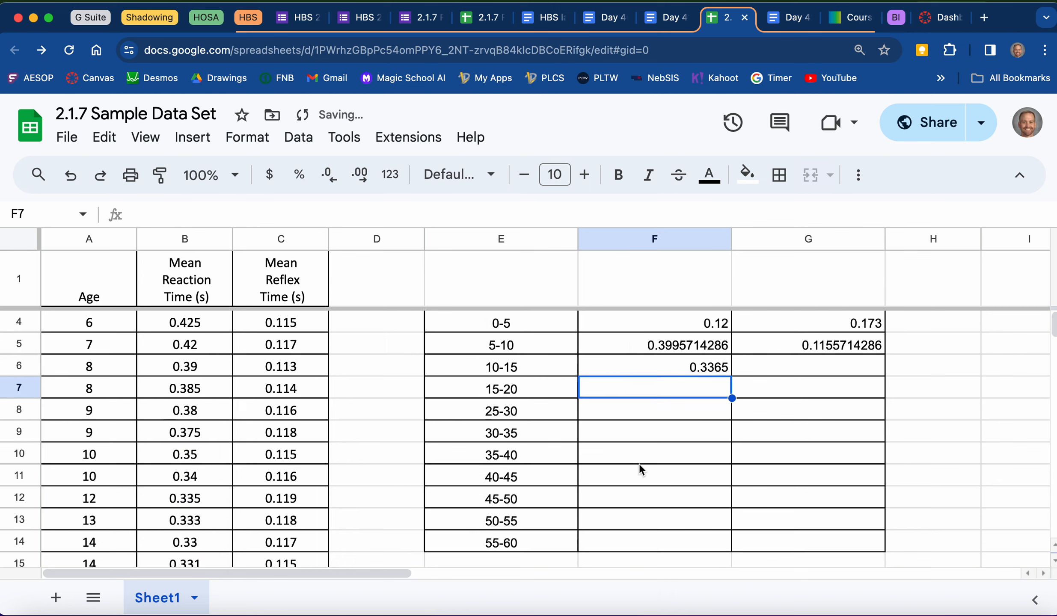